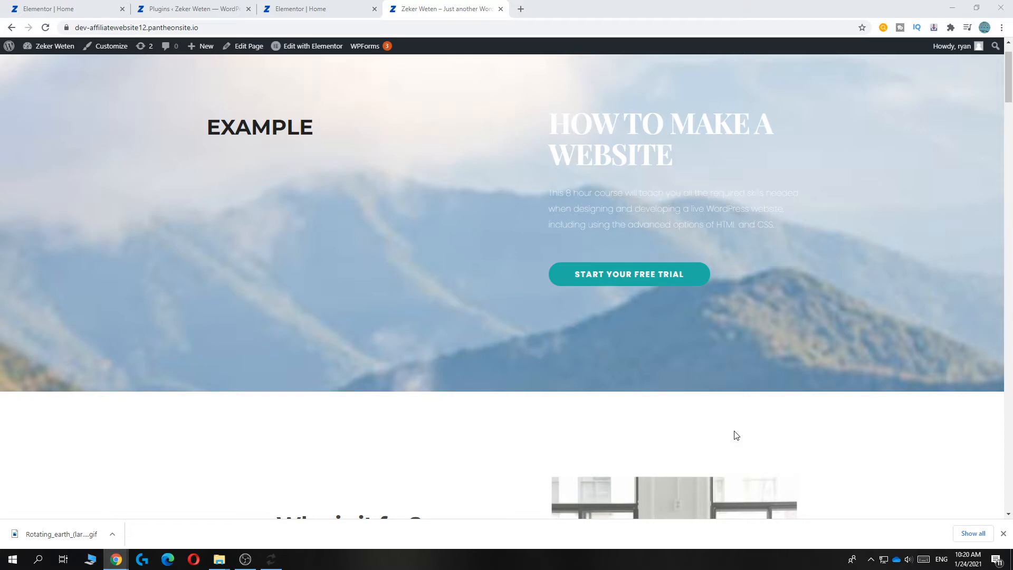
Leave the Elementor heading editor by loading the dev-affiliatewebsite12.pantheonsite.io home page in its browser tab
{"action": "left_click", "coordinate": [69, 8]}
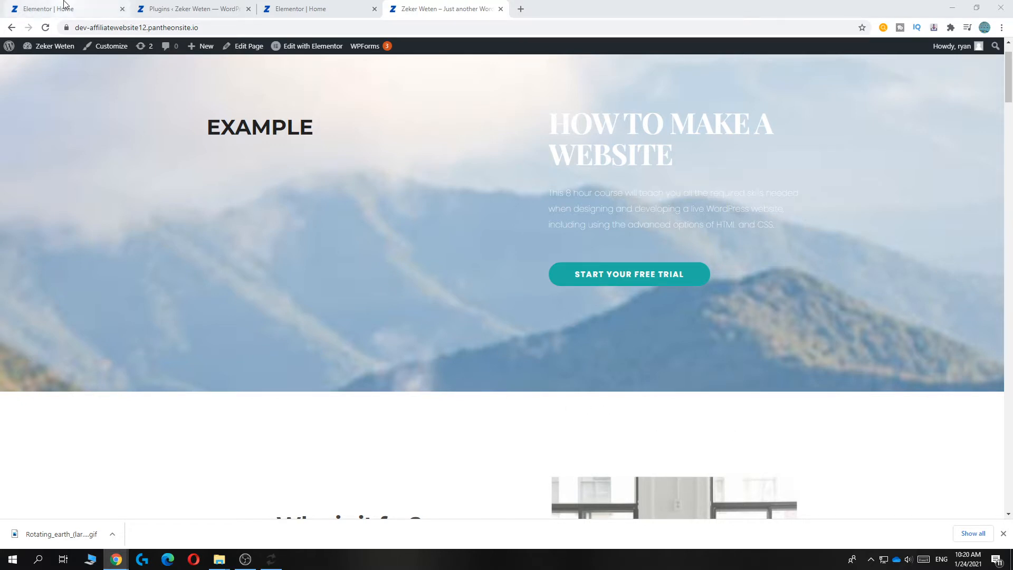
{"action": "left_click", "coordinate": [336, 6]}
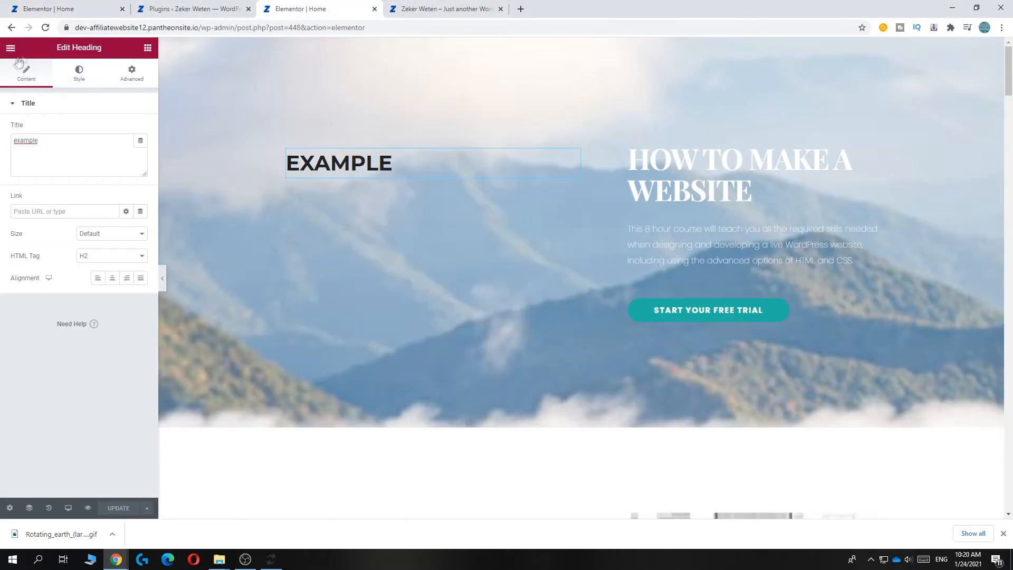
{"action": "left_click", "coordinate": [205, 27]}
{"action": "type", "text": "dev"}
{"action": "key", "text": "Return"}
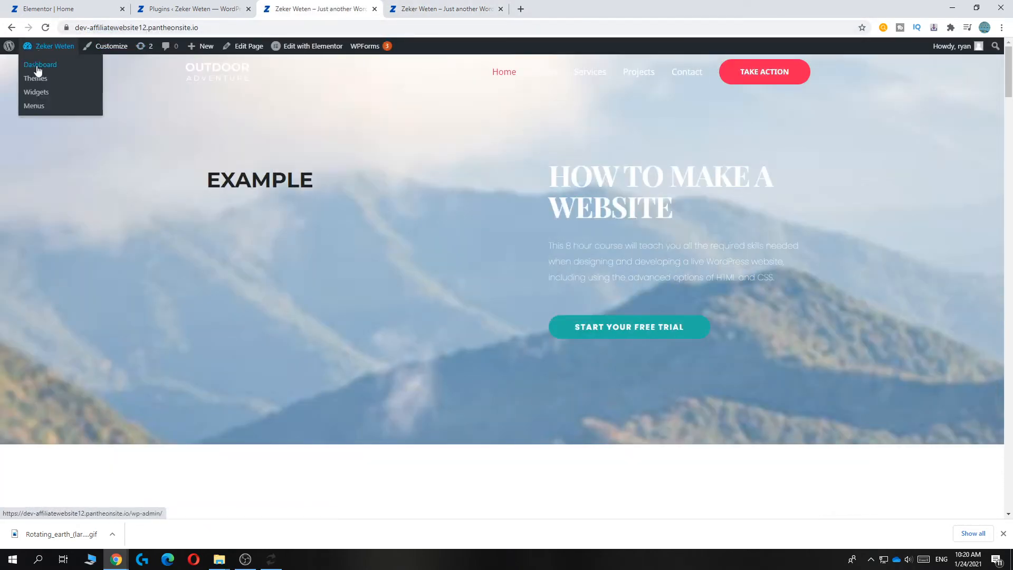
Open the installed plugins list in the site's WordPress admin area
{"action": "left_click", "coordinate": [35, 64]}
{"action": "mouse_move", "coordinate": [39, 336]}
{"action": "left_click", "coordinate": [29, 310]}
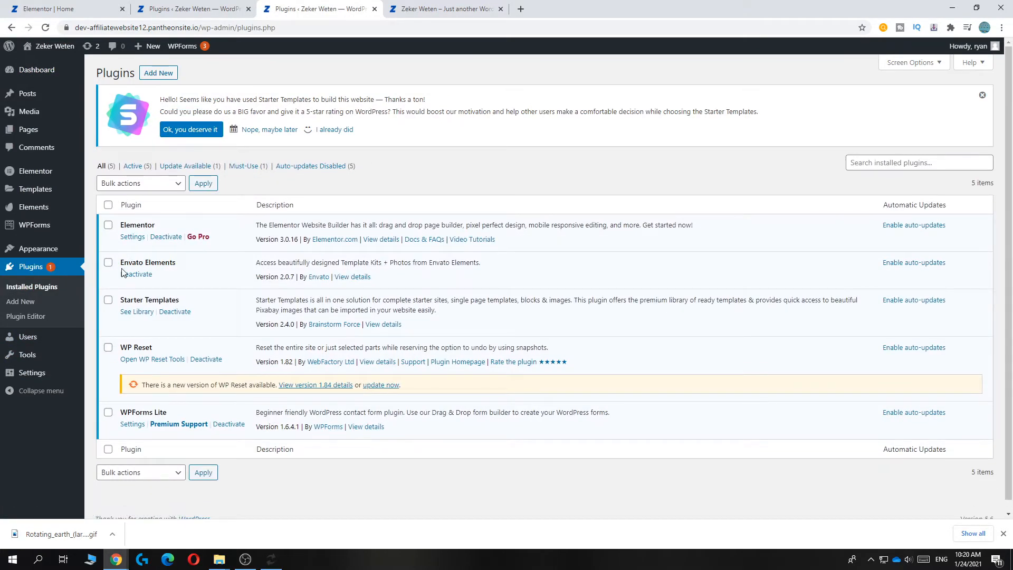
Search the directory of new plugins for "envato elements"
{"action": "left_click", "coordinate": [151, 73]}
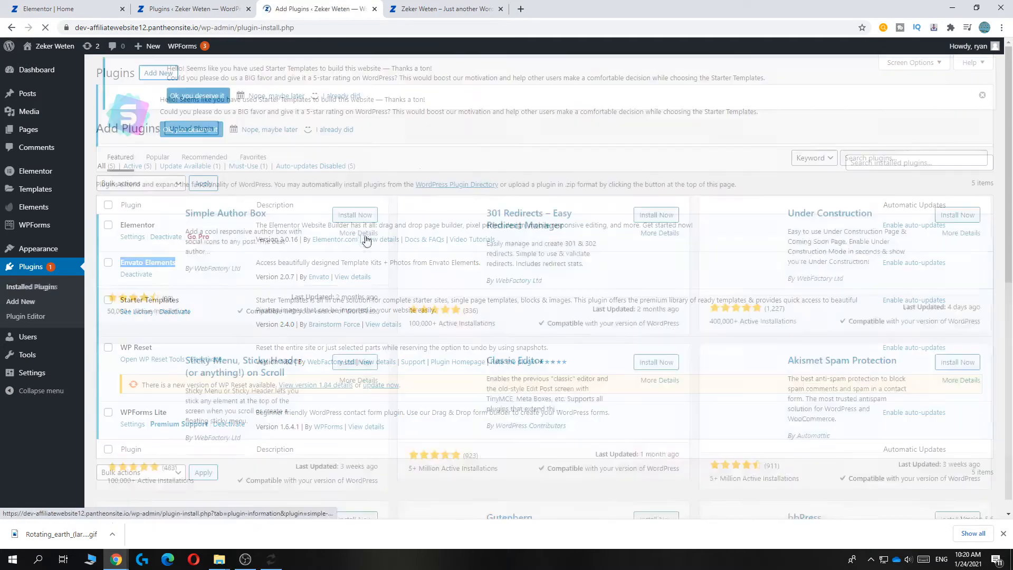
{"action": "left_click", "coordinate": [856, 170]}
{"action": "type", "text": "envato e"}
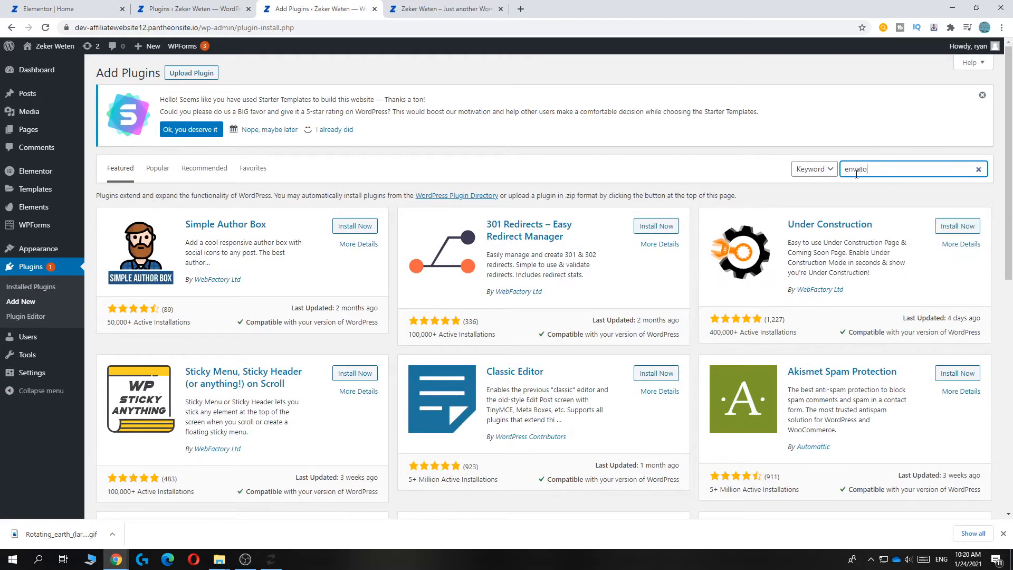
{"action": "type", "text": "lements"}
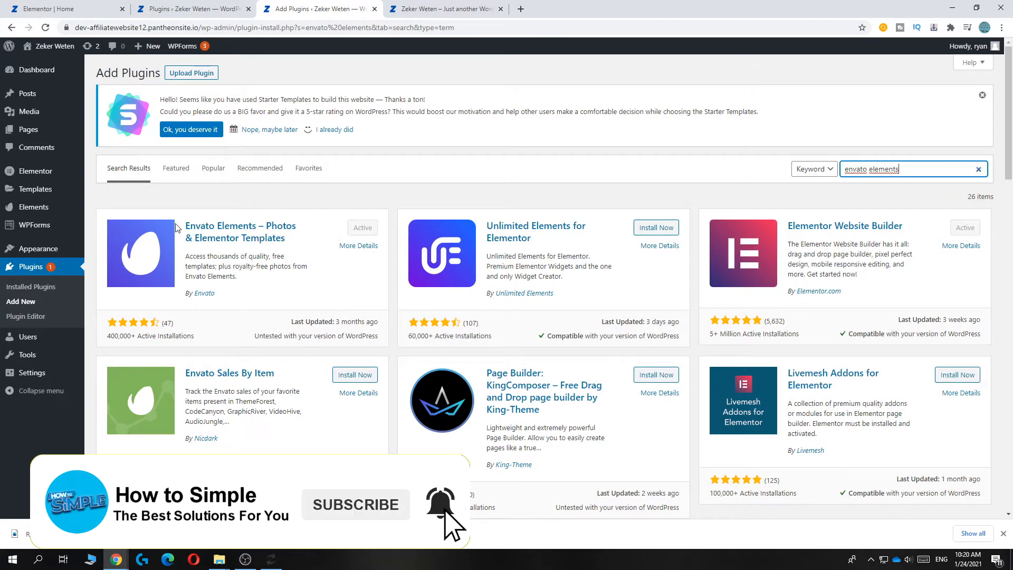
Search the plugin directory for "elementor header" instead
{"action": "left_click_drag", "start_coordinate": [901, 170], "coordinate": [804, 180]}
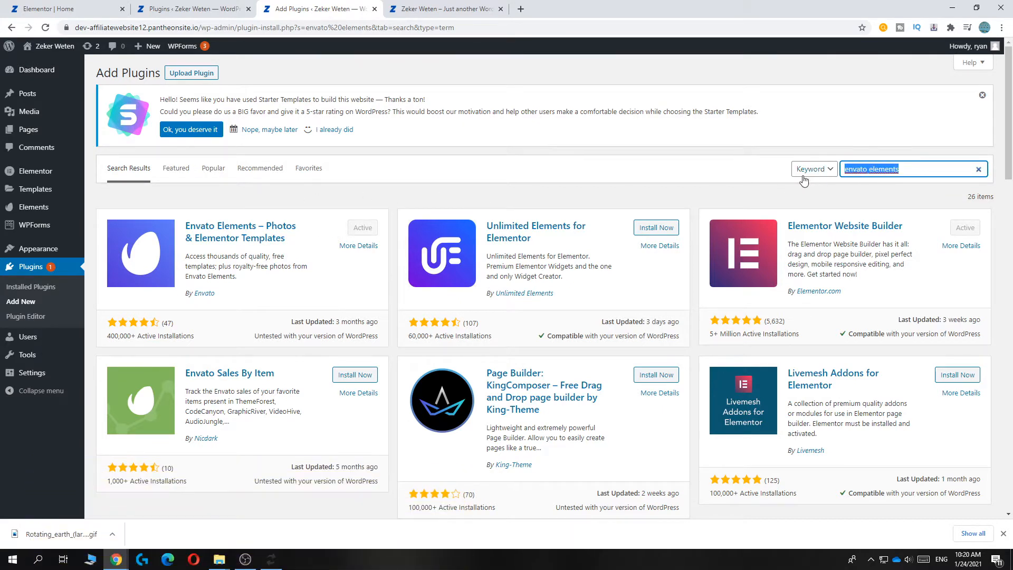
{"action": "type", "text": "elem"}
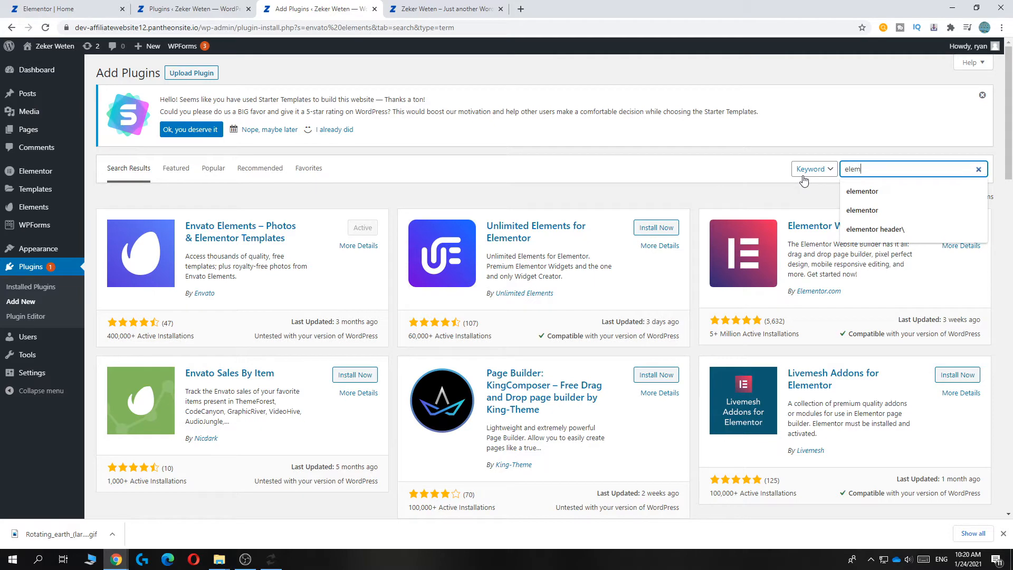
{"action": "type", "text": "entor h"}
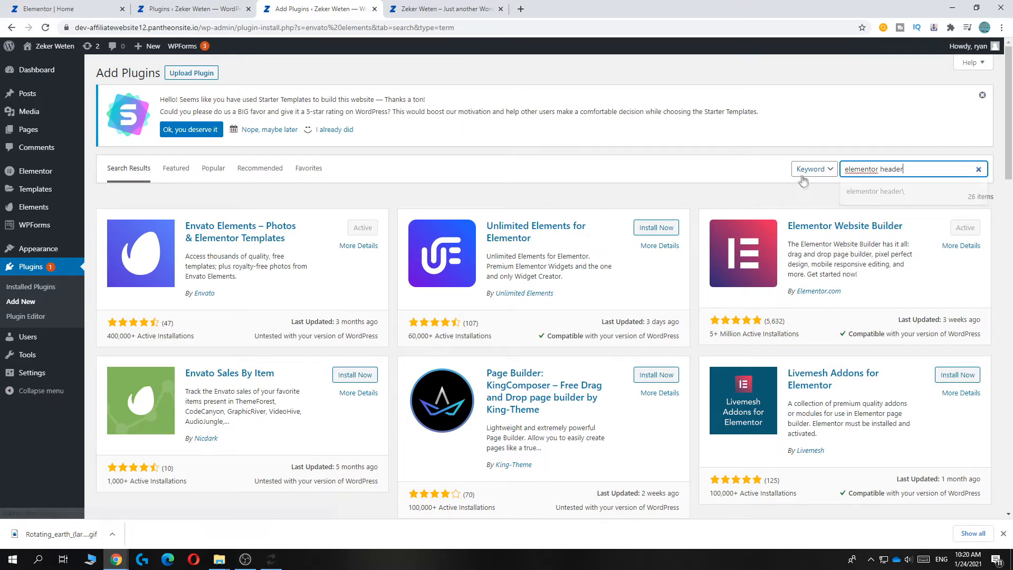
{"action": "type", "text": "eader"}
{"action": "key", "text": "Return"}
Install and activate the Elementor – Header, Footer & Blocks Template plugin
{"action": "left_click_drag", "start_coordinate": [283, 243], "coordinate": [184, 225]}
{"action": "left_click", "coordinate": [241, 209]}
{"action": "left_click", "coordinate": [351, 231]}
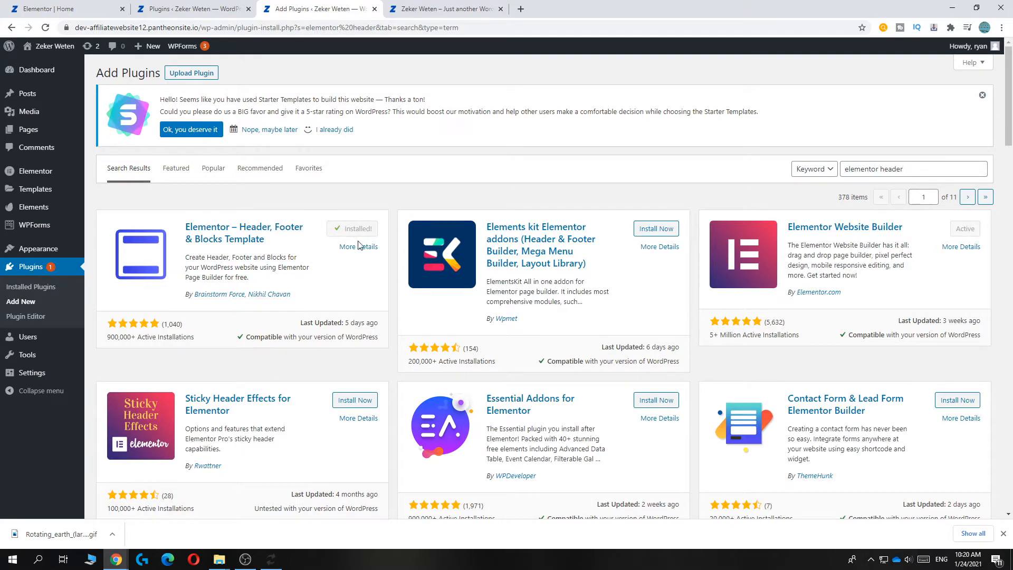
{"action": "left_click", "coordinate": [352, 232]}
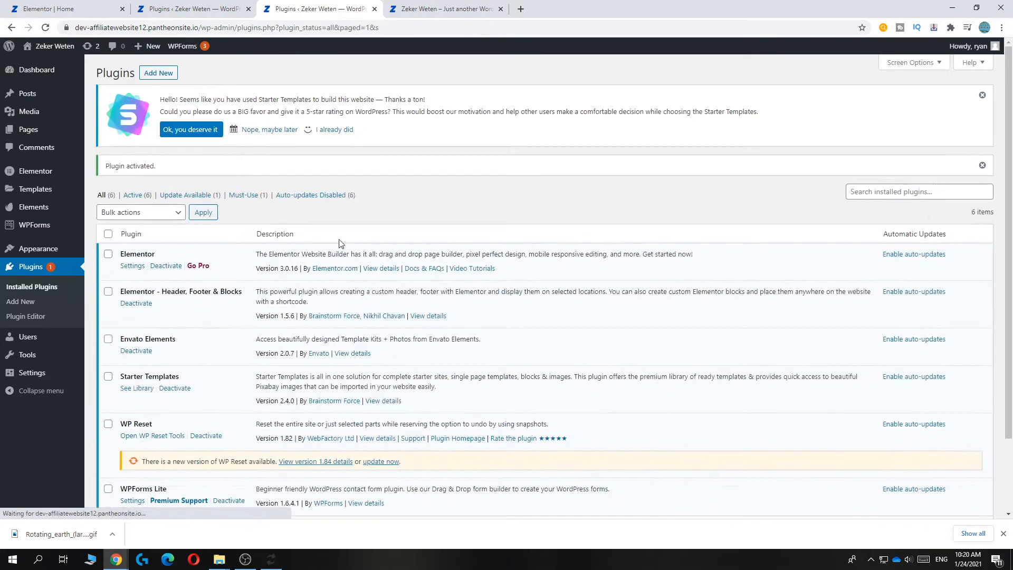
Open the Header Footer & Blocks templates and move the existing Elementor #479 template to the trash
{"action": "mouse_move", "coordinate": [43, 234]}
{"action": "mouse_move", "coordinate": [36, 252]}
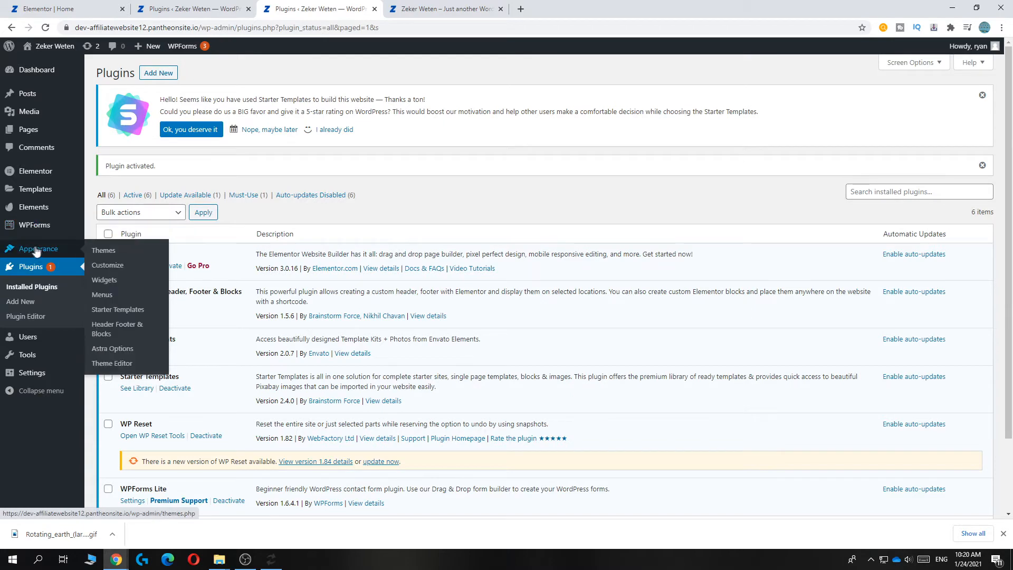
{"action": "left_click", "coordinate": [114, 337]}
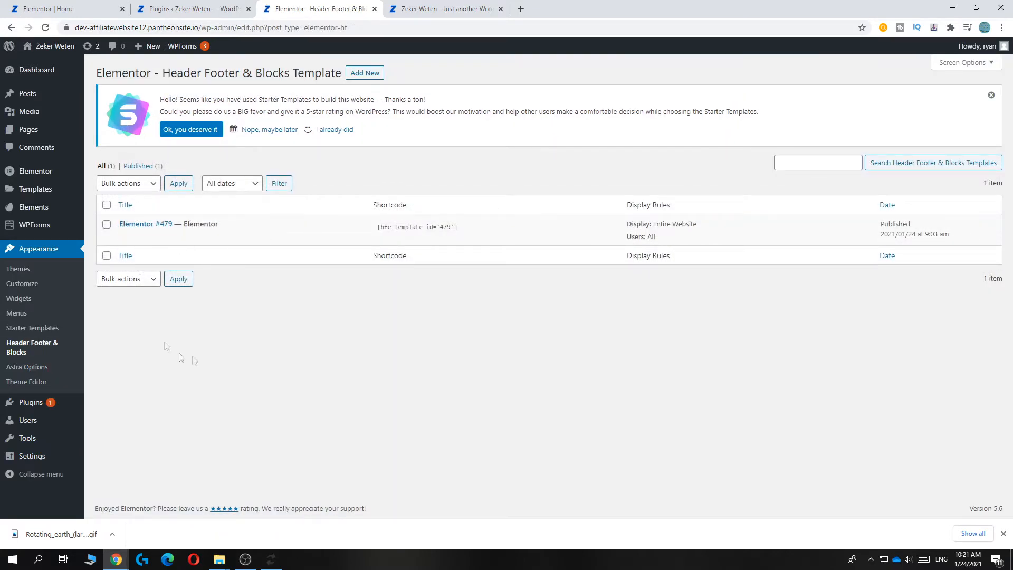
{"action": "left_click", "coordinate": [180, 236]}
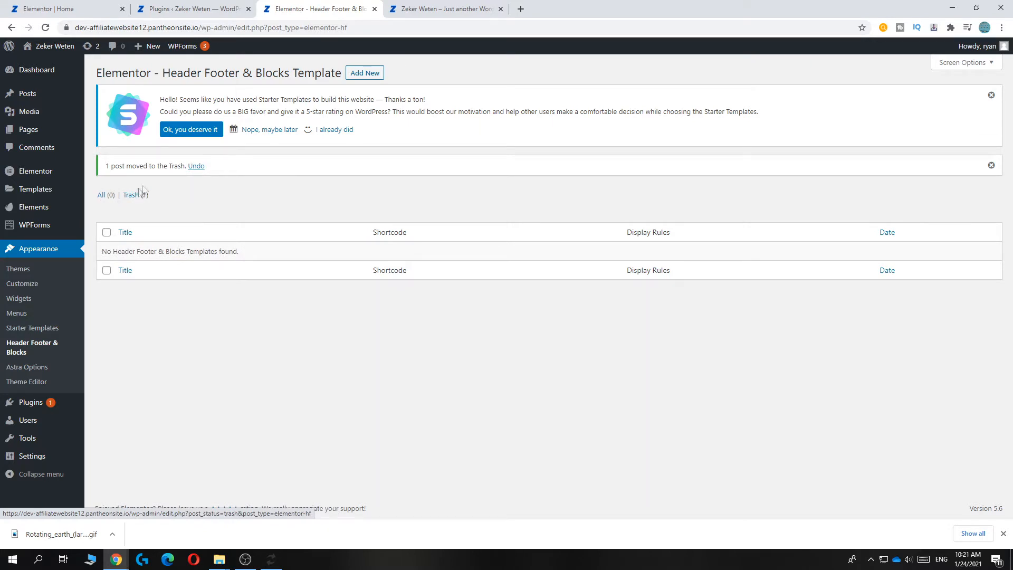
Add a new Header Footer & Blocks template titled "header" and set its template type to Header
{"action": "left_click", "coordinate": [369, 73]}
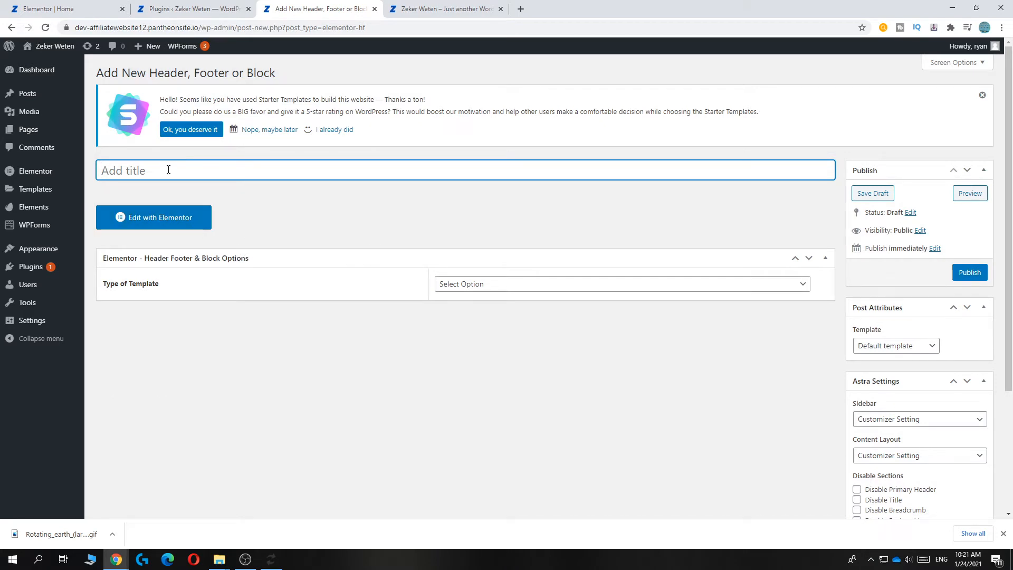
{"action": "left_click", "coordinate": [91, 156]}
{"action": "double_click", "coordinate": [119, 170]}
{"action": "left_click", "coordinate": [262, 210]}
{"action": "left_click", "coordinate": [459, 286]}
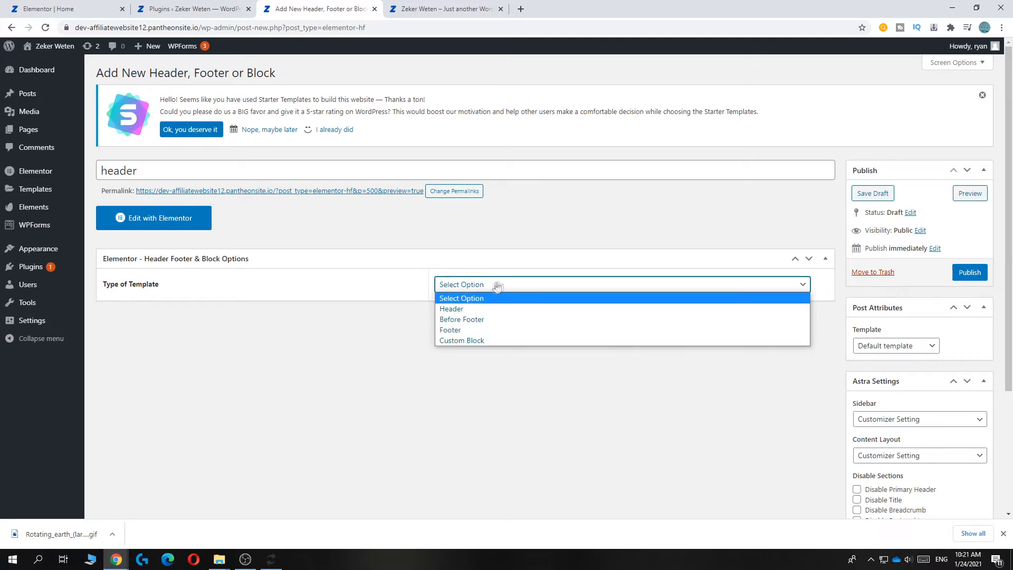
{"action": "left_click", "coordinate": [446, 308]}
Set the header template to display on the Entire Website for All user roles and publish it
{"action": "left_click", "coordinate": [457, 322]}
{"action": "left_click", "coordinate": [449, 354]}
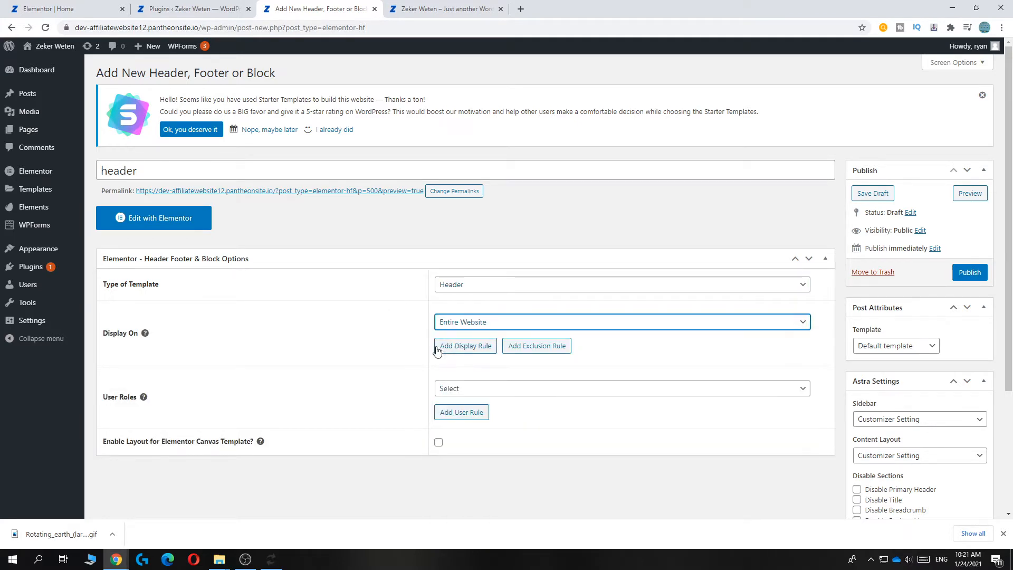
{"action": "left_click", "coordinate": [455, 393]}
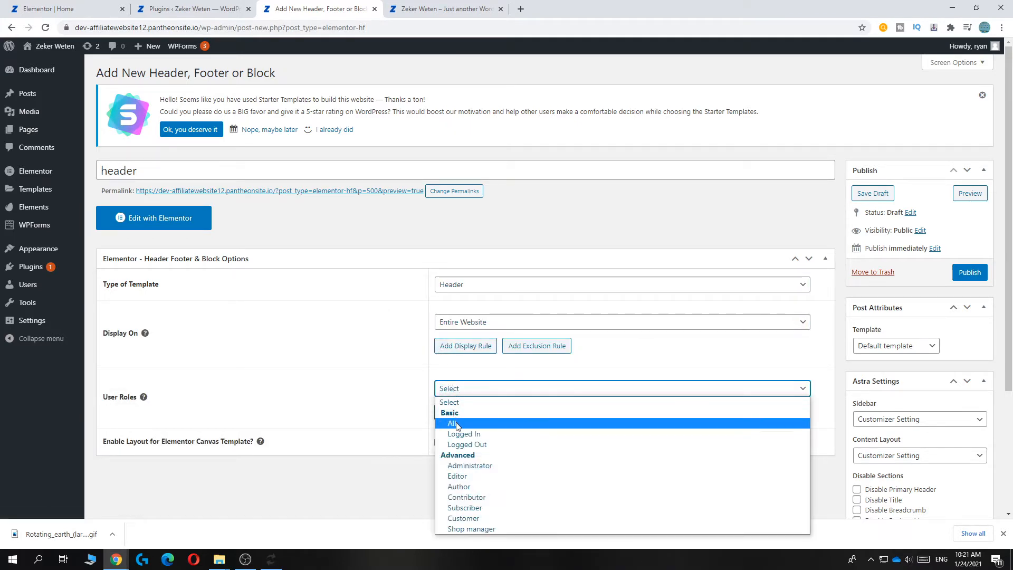
{"action": "left_click", "coordinate": [452, 420]}
{"action": "scroll", "coordinate": [649, 350], "scroll_direction": "down", "scroll_amount": 2}
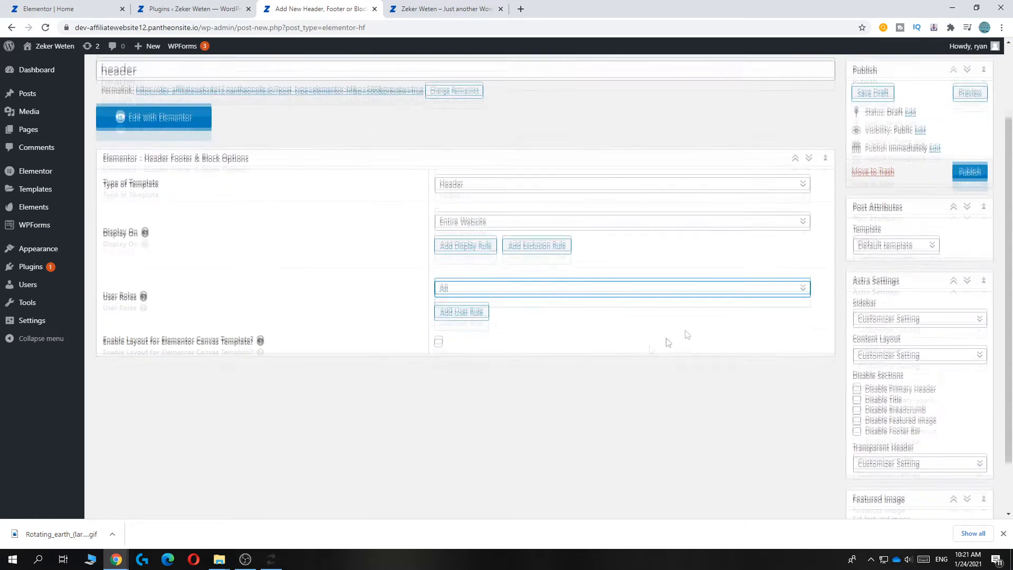
{"action": "left_click", "coordinate": [971, 172]}
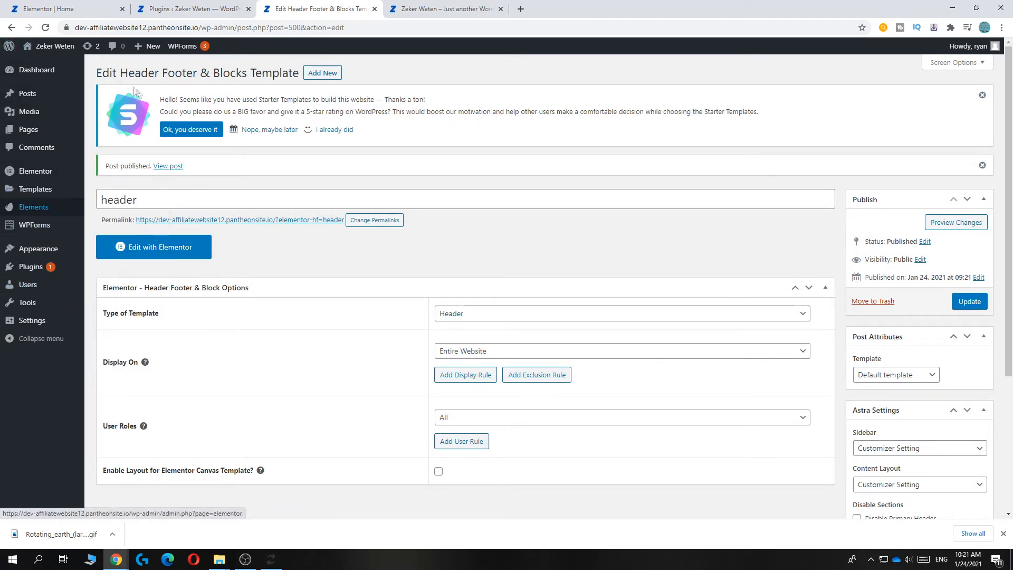
Add another Header Footer & Blocks template titled "footer" and set its template type to Footer
{"action": "left_click", "coordinate": [12, 28]}
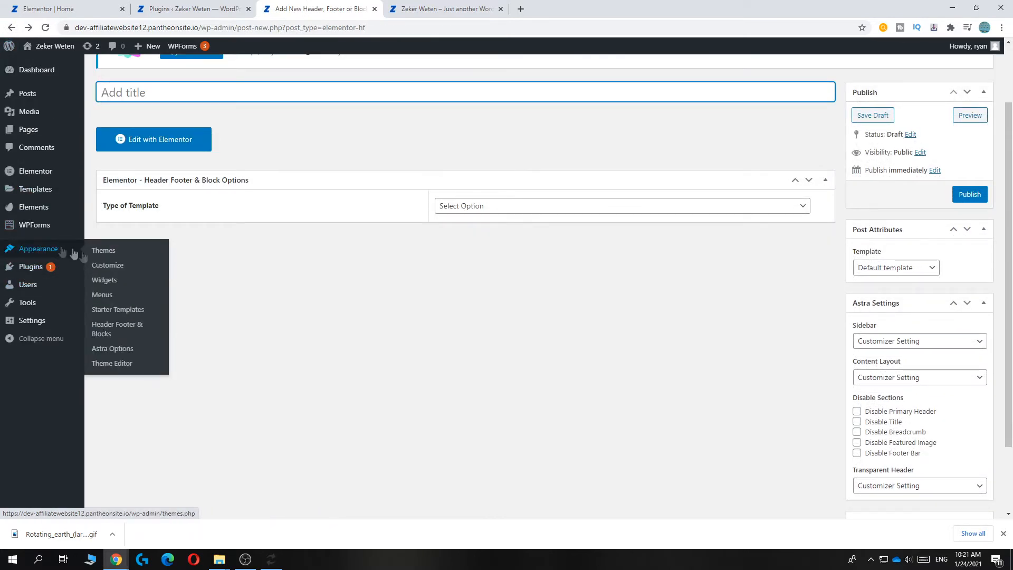
{"action": "left_click", "coordinate": [108, 330]}
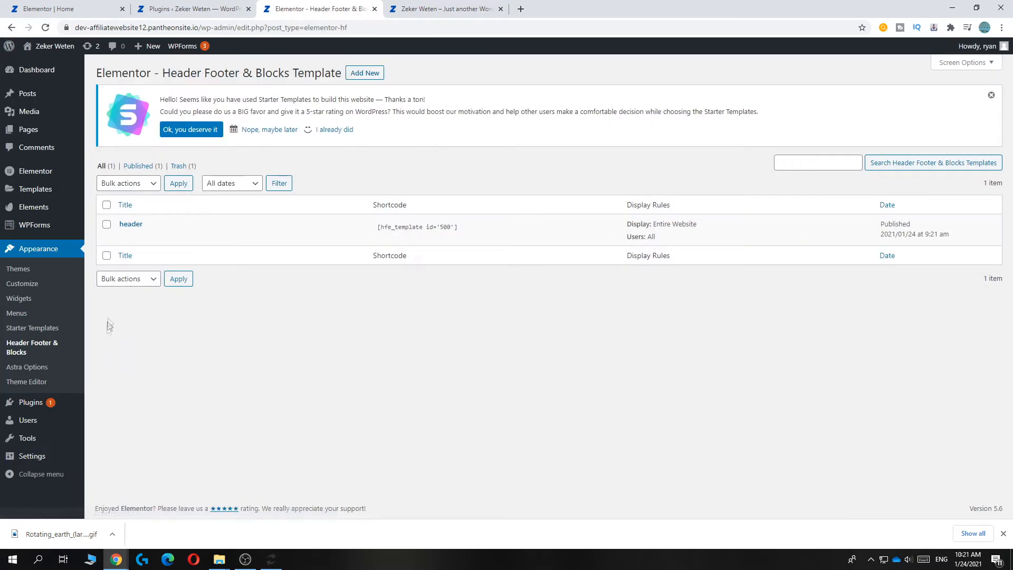
{"action": "left_click", "coordinate": [364, 73]}
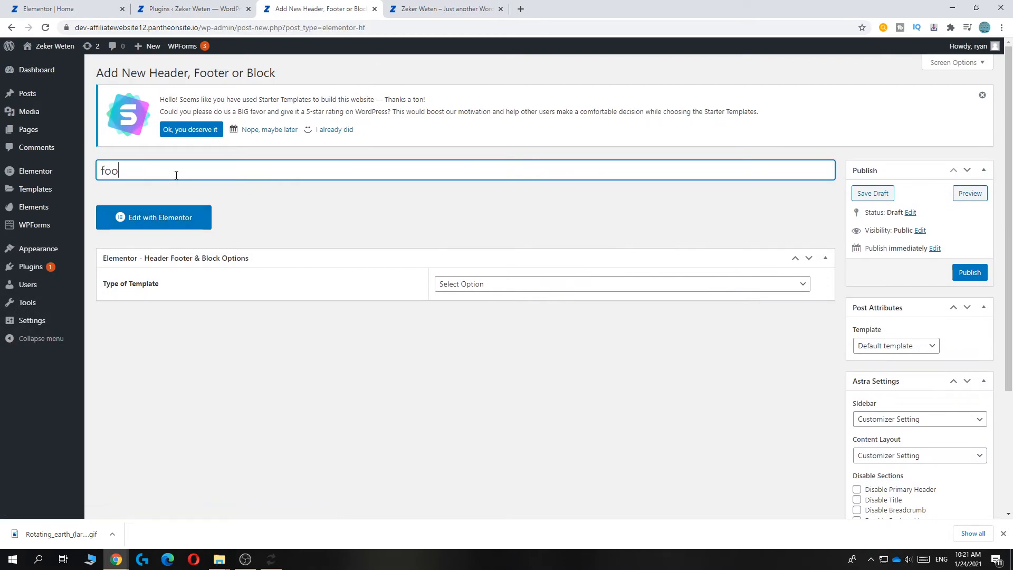
{"action": "left_click", "coordinate": [466, 290]}
{"action": "left_click", "coordinate": [464, 328]}
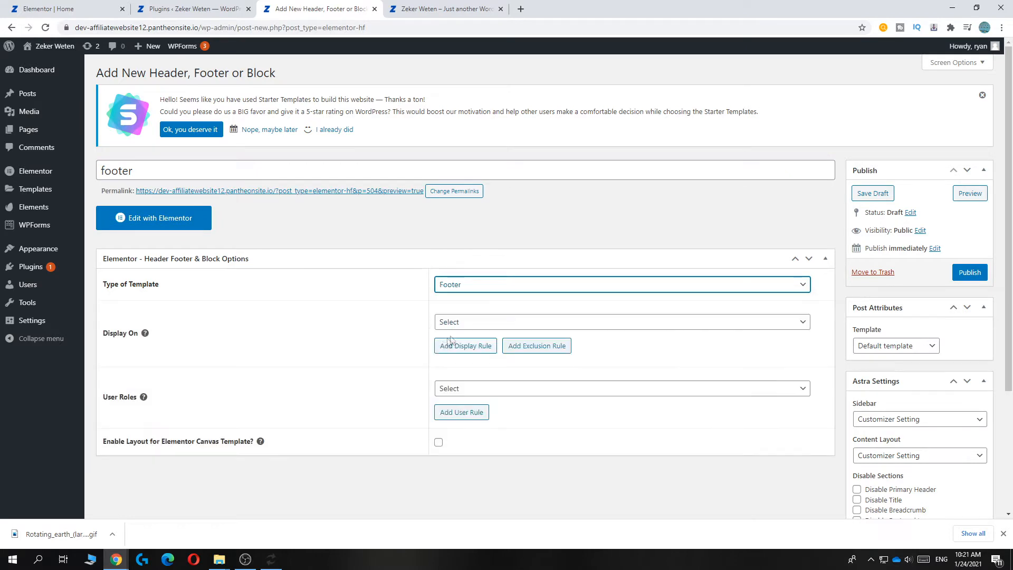
Set the footer template to display on the Entire Website for All user roles and publish it
{"action": "left_click", "coordinate": [465, 322]}
{"action": "left_click", "coordinate": [467, 356]}
{"action": "left_click", "coordinate": [475, 388]}
{"action": "left_click", "coordinate": [483, 421]}
{"action": "left_click", "coordinate": [965, 277]}
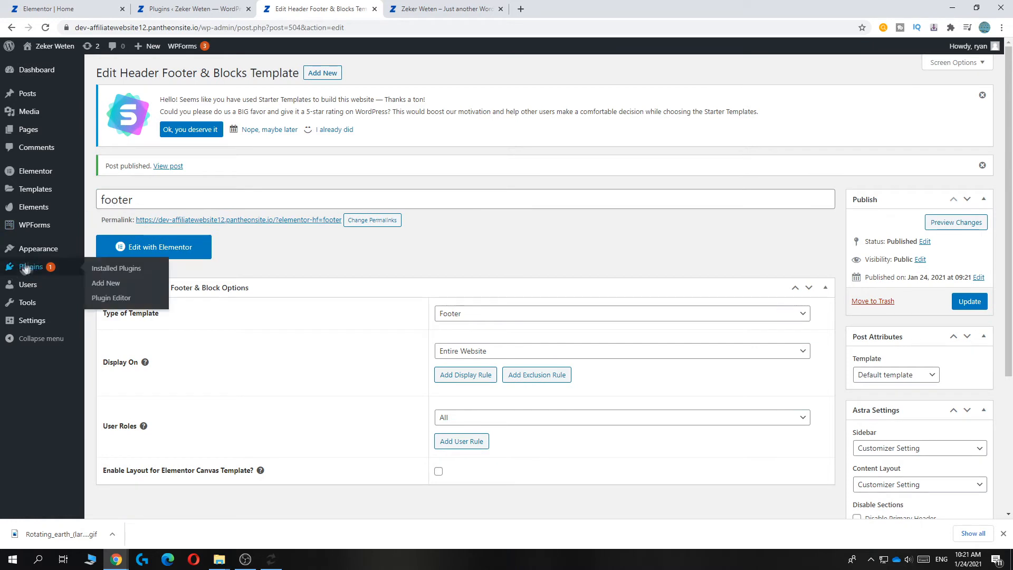
View the published footer template's page from the Header Footer & Blocks list and return to the list
{"action": "mouse_move", "coordinate": [36, 255]}
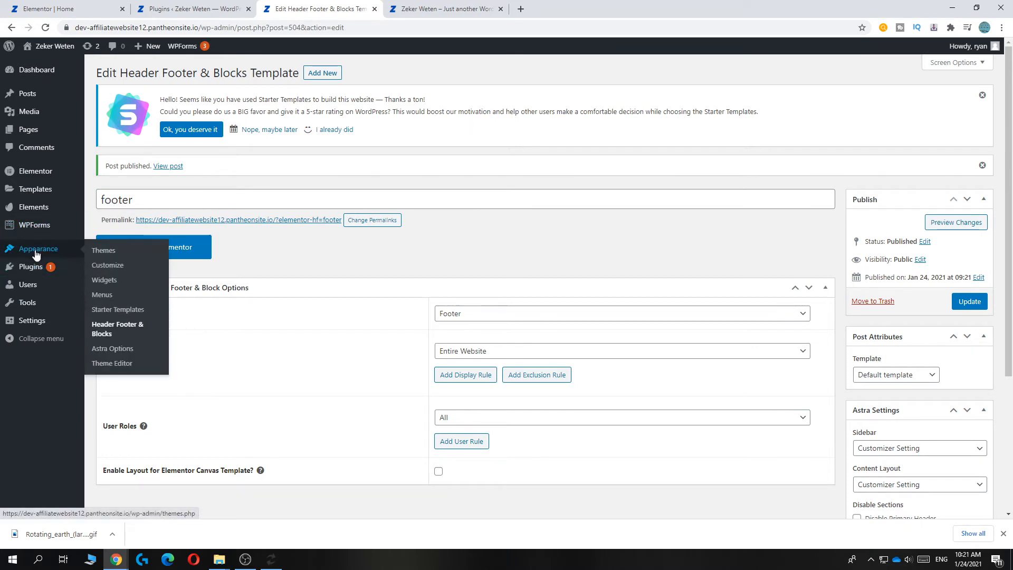
{"action": "left_click", "coordinate": [114, 327]}
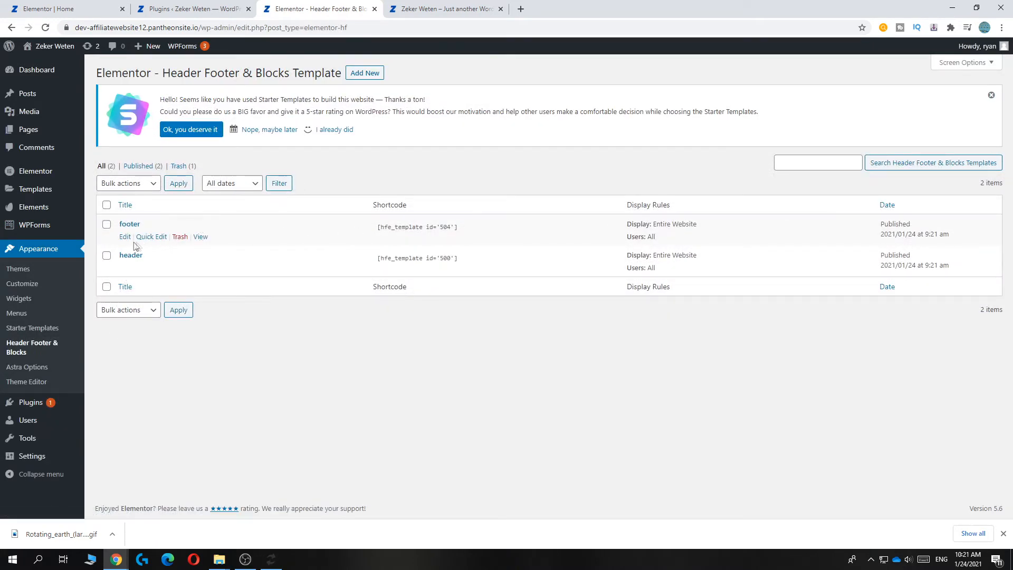
{"action": "left_click", "coordinate": [204, 239]}
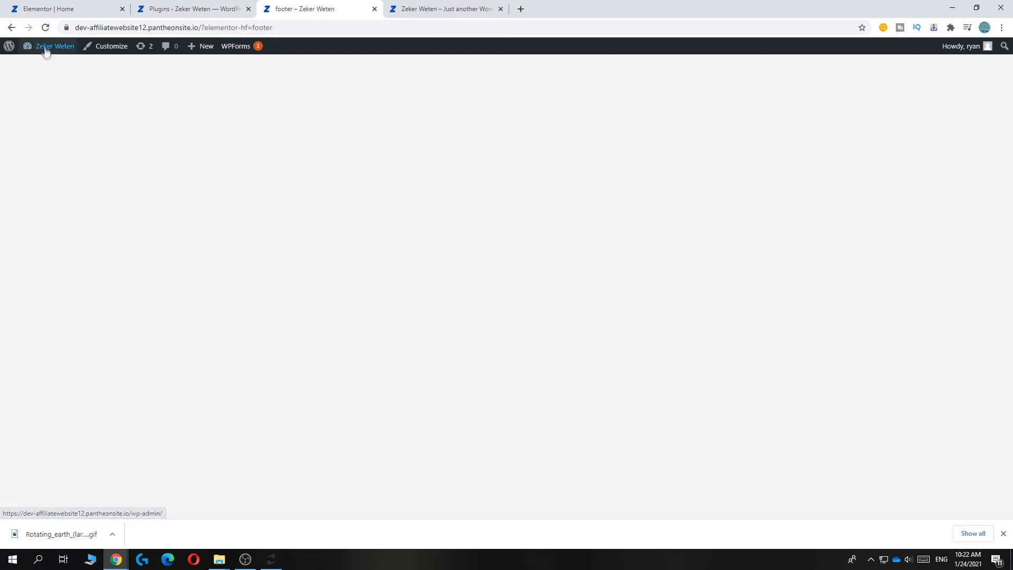
{"action": "left_click", "coordinate": [11, 27]}
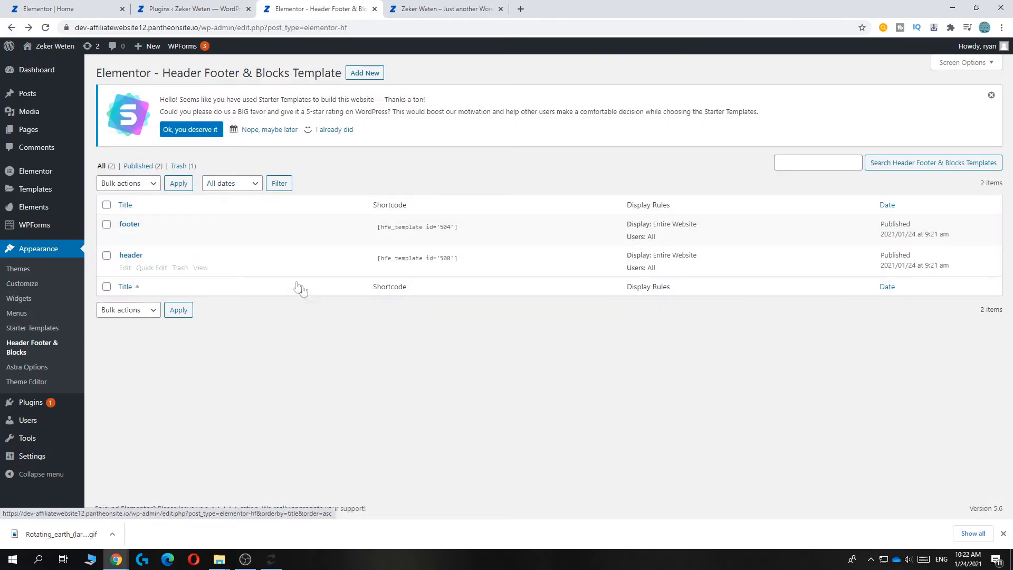
Open the footer template in the Elementor editor and show the Footer designs among Envato's free blocks
{"action": "left_click", "coordinate": [125, 236]}
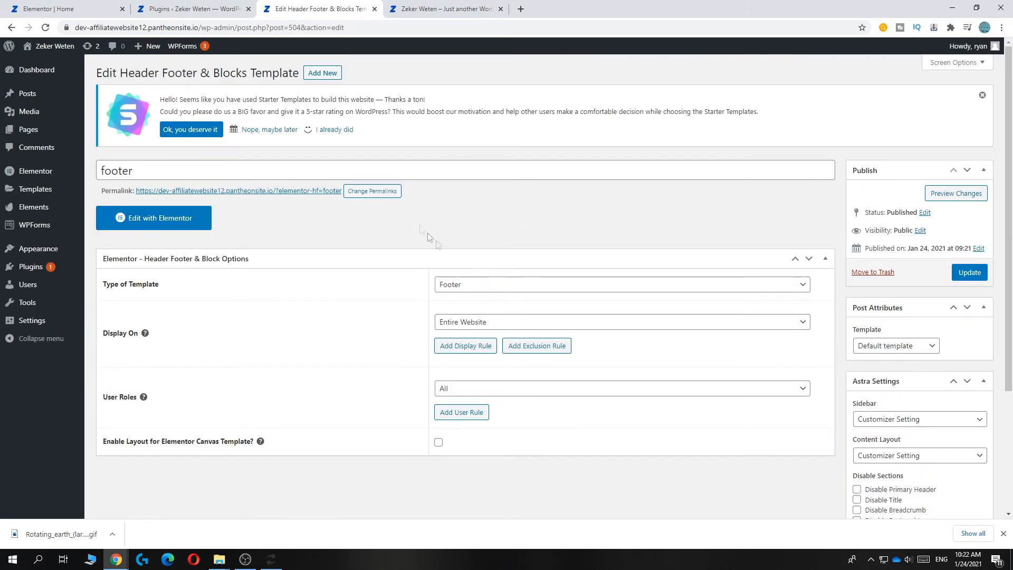
{"action": "left_click", "coordinate": [168, 220]}
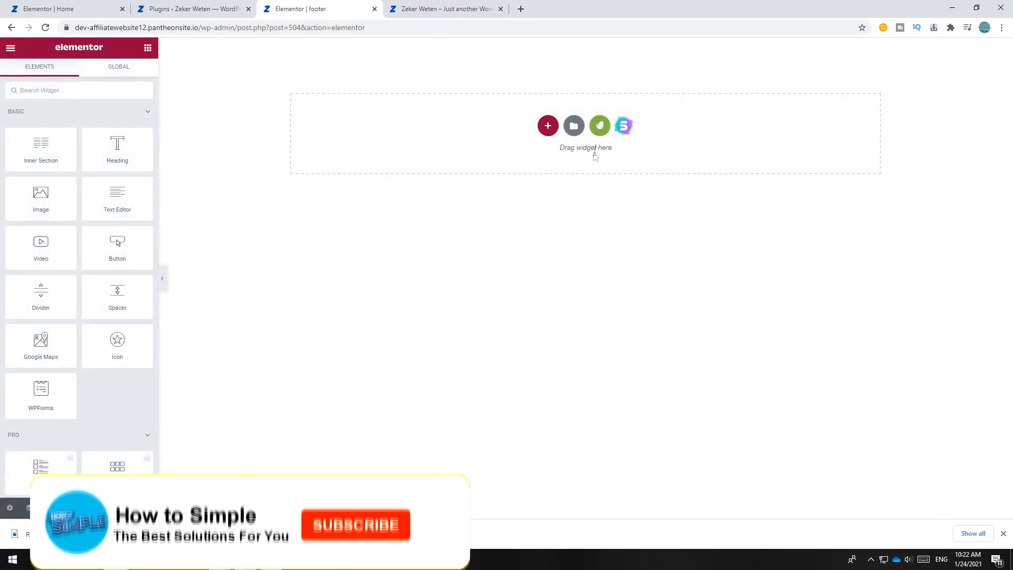
{"action": "left_click", "coordinate": [599, 128]}
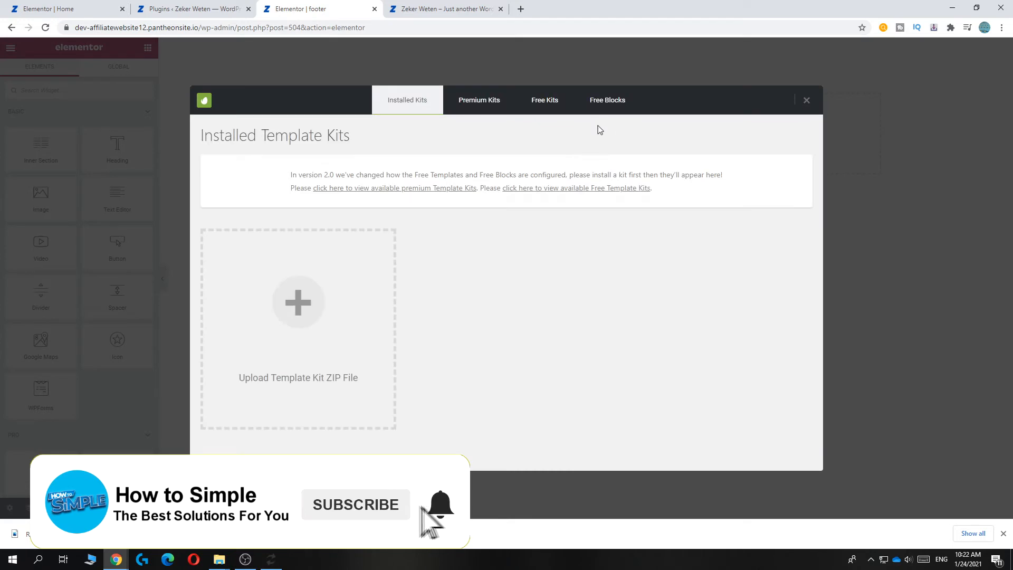
{"action": "left_click", "coordinate": [606, 102]}
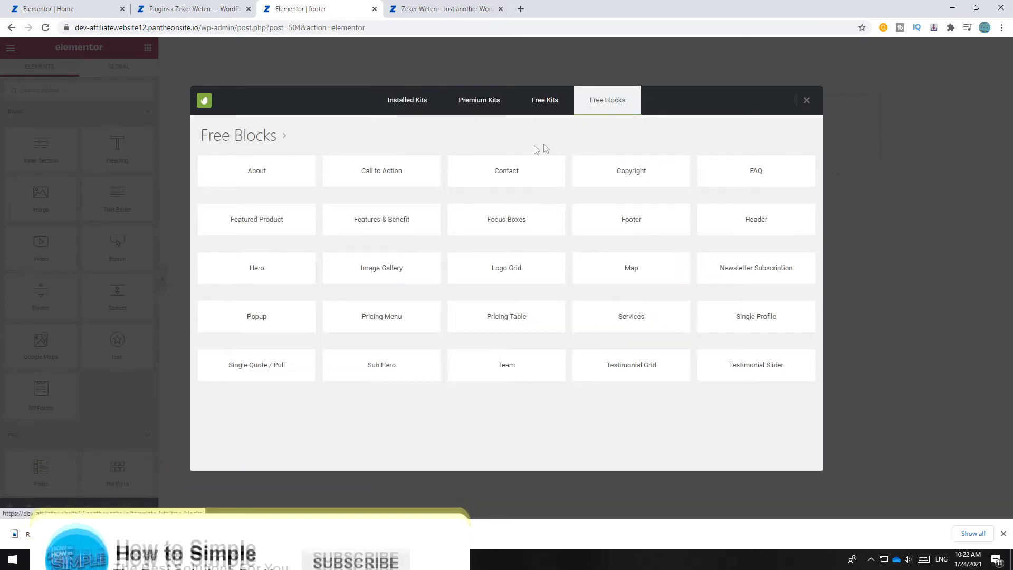
{"action": "left_click", "coordinate": [671, 233]}
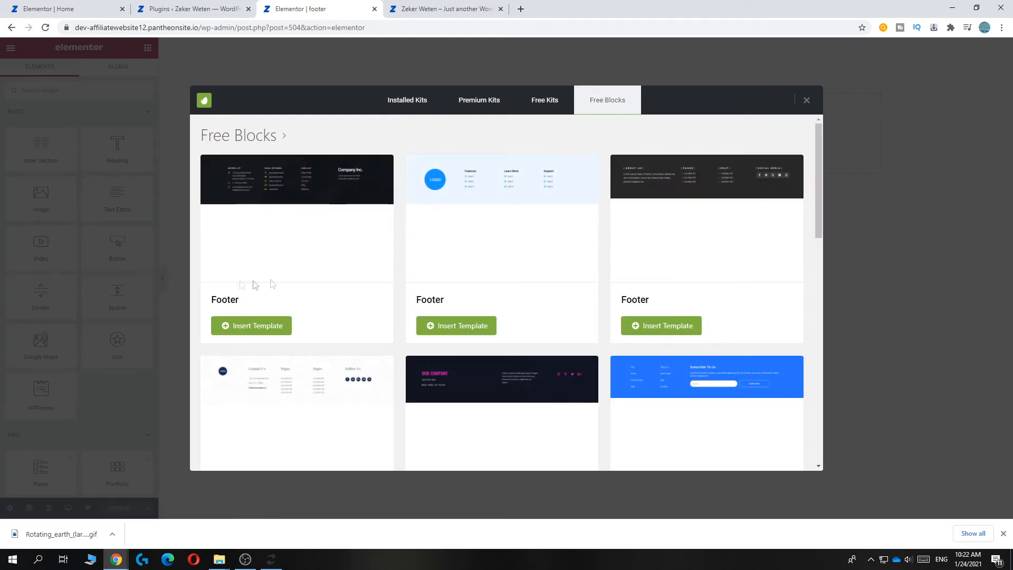
Insert the dark Footer block with address, social networks and links lists into the footer template, select its company heading, and save the template
{"action": "left_click", "coordinate": [236, 330]}
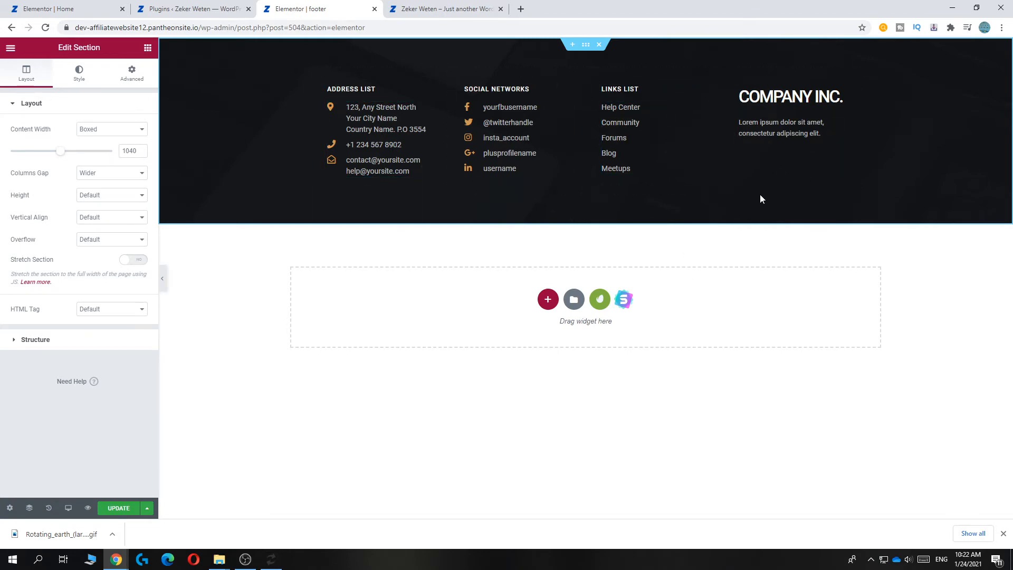
{"action": "left_click", "coordinate": [419, 9]}
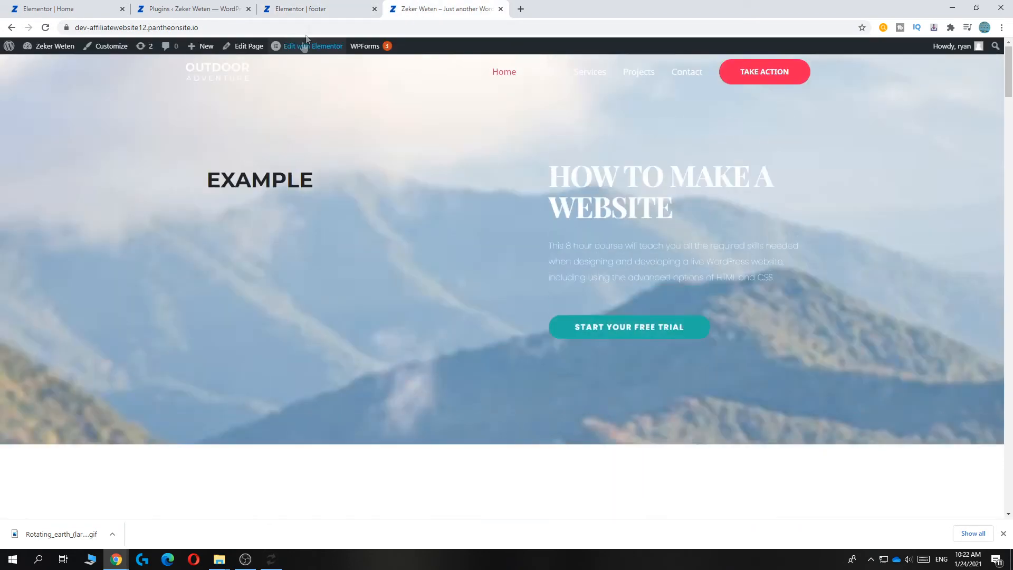
{"action": "left_click", "coordinate": [304, 9]}
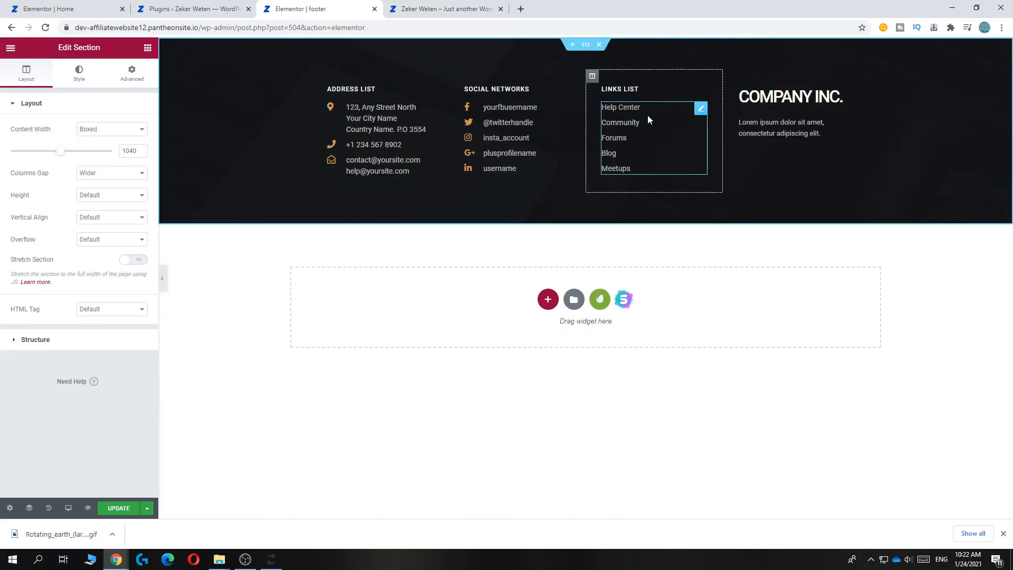
{"action": "left_click", "coordinate": [831, 91]}
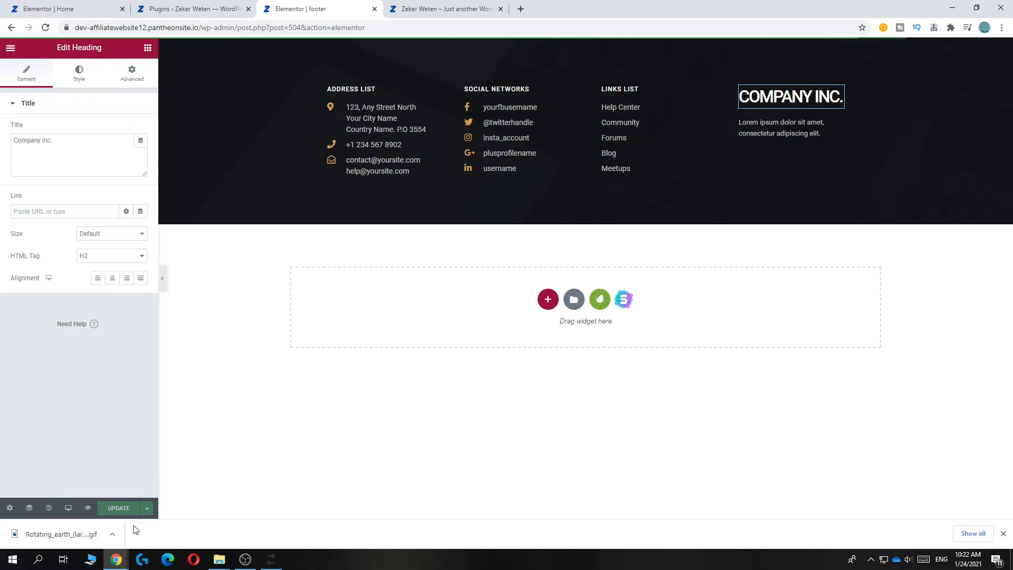
Return to the WordPress dashboard through dev-affiliatewebsite12.pantheonsite.io and open the Header Footer & Blocks template list
{"action": "left_click", "coordinate": [191, 27]}
{"action": "type", "text": "de"}
{"action": "key", "text": "Return"}
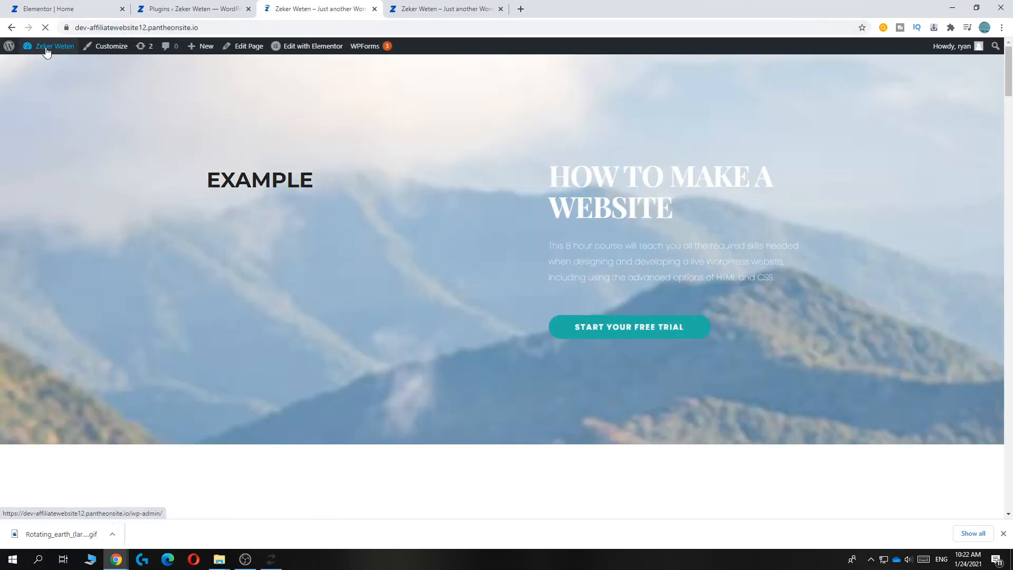
{"action": "mouse_move", "coordinate": [46, 47]}
{"action": "left_click", "coordinate": [43, 65]}
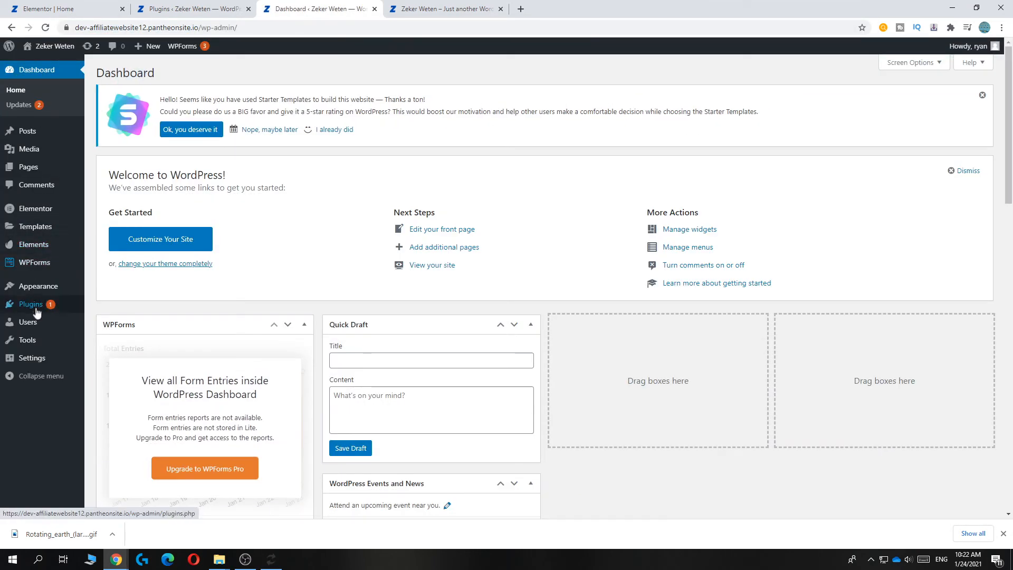
{"action": "mouse_move", "coordinate": [39, 287]}
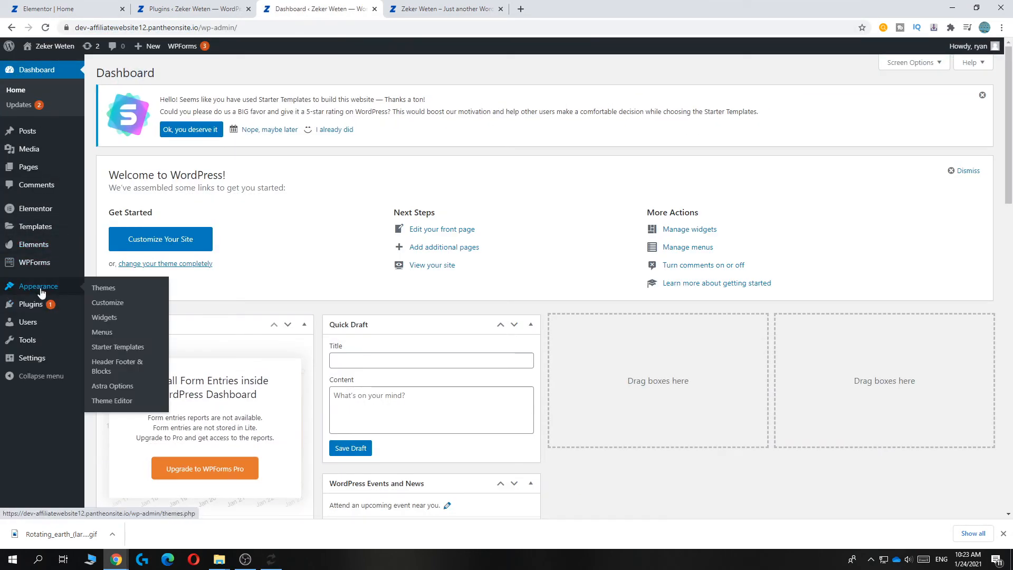
{"action": "left_click", "coordinate": [108, 366]}
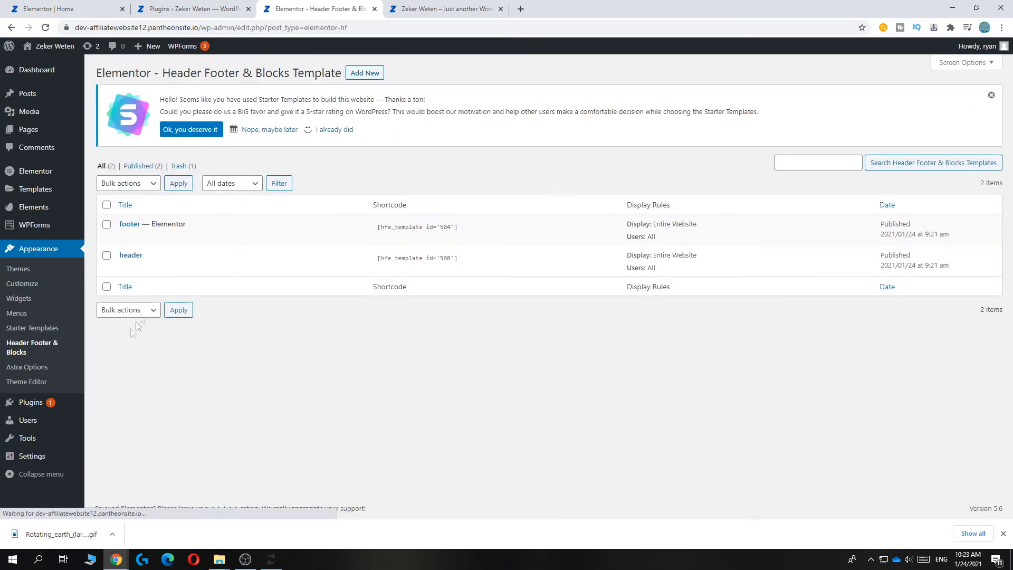
Open the header template in Elementor, insert Envato's free dark Header (with Nav) block with the outlined button, and save the template
{"action": "left_click", "coordinate": [130, 256]}
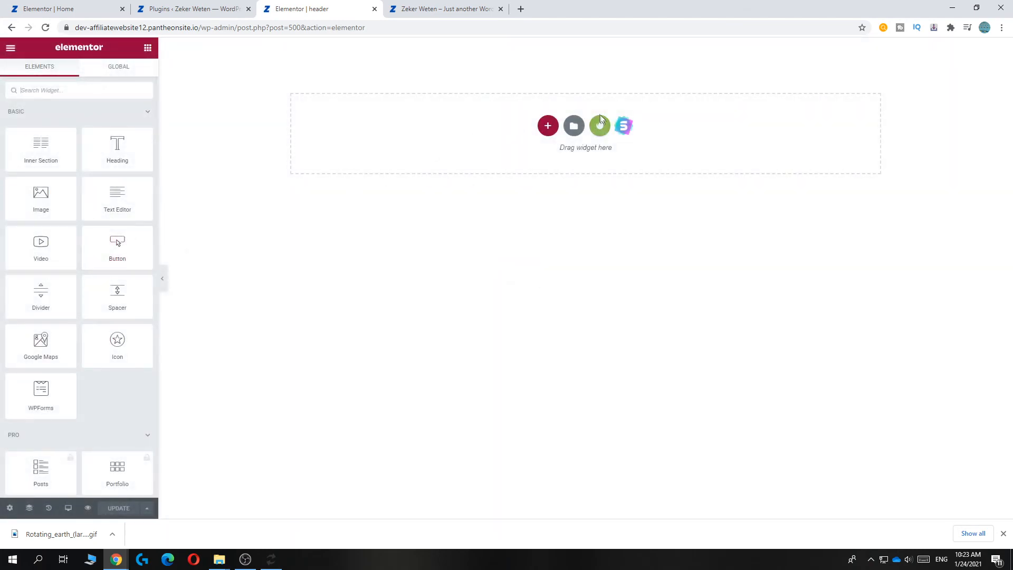
{"action": "left_click", "coordinate": [600, 125]}
{"action": "left_click", "coordinate": [597, 105]}
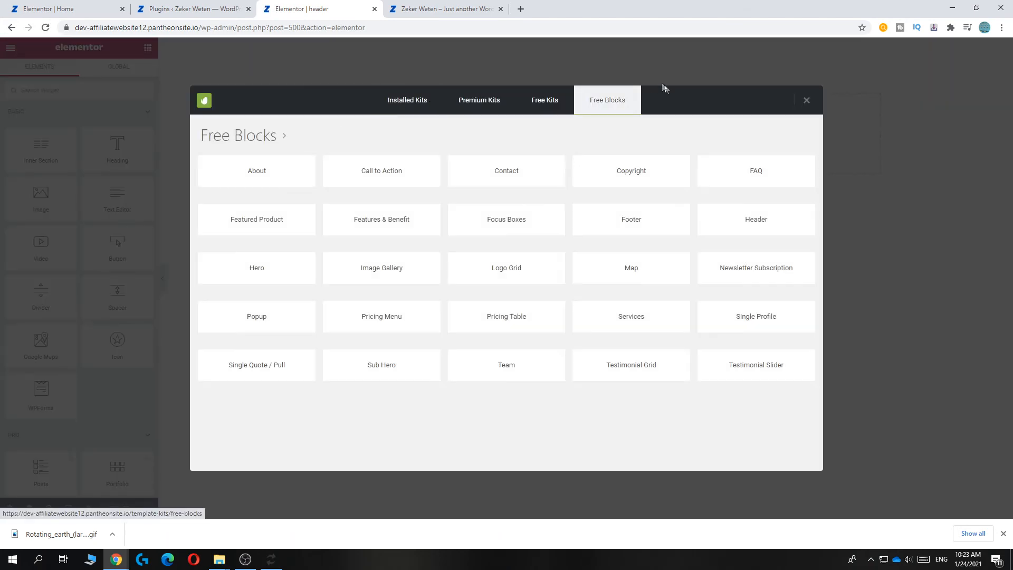
{"action": "left_click", "coordinate": [736, 218]}
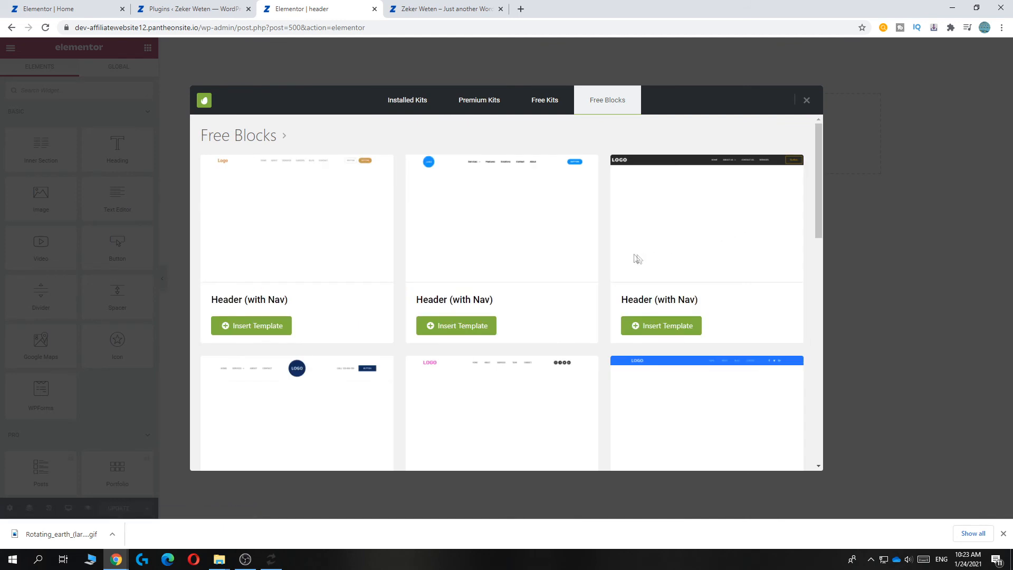
{"action": "left_click", "coordinate": [636, 324]}
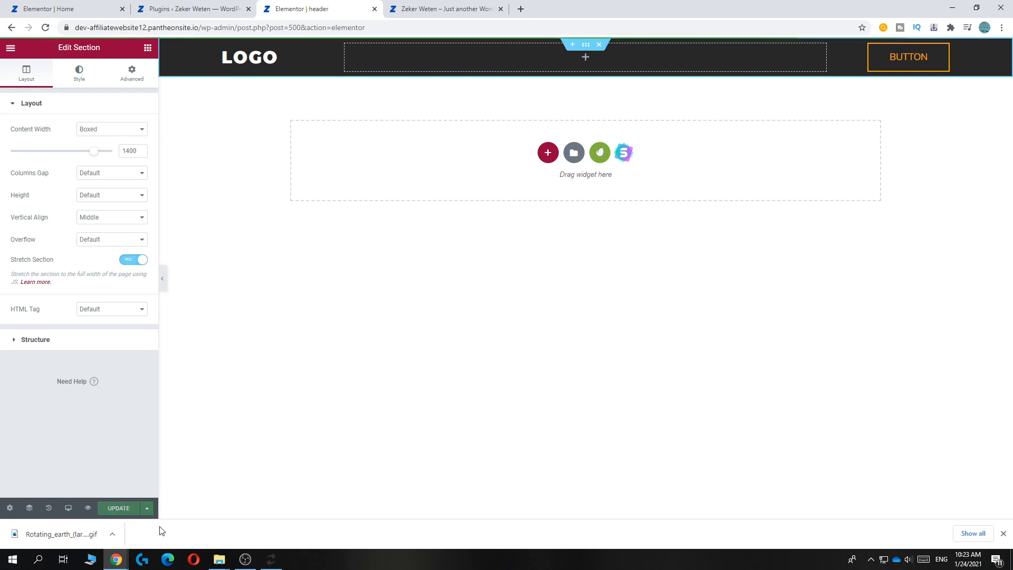
Check the new header and footer on the live homepage, from the top of the page to the bottom
{"action": "left_click", "coordinate": [430, 8]}
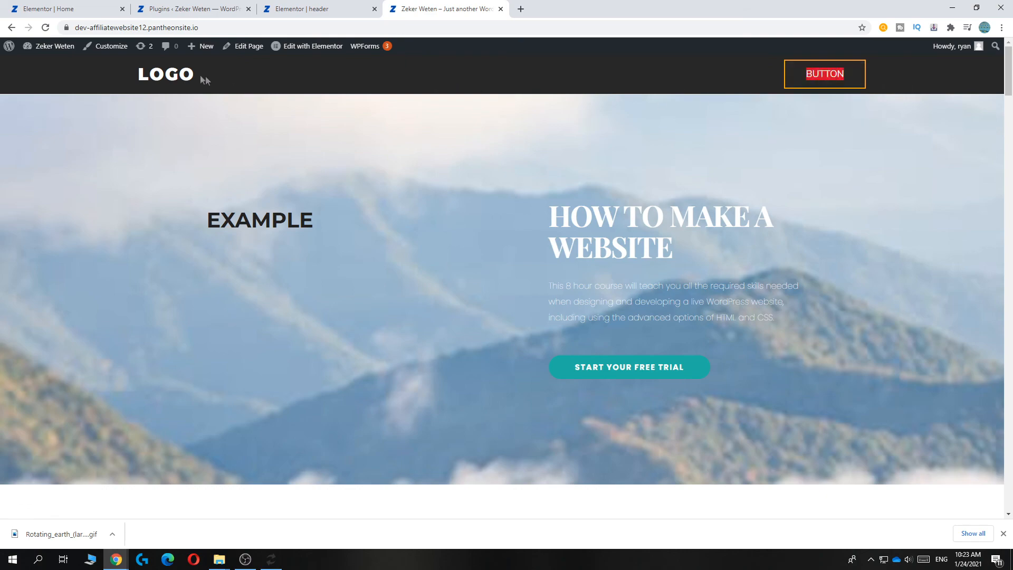
{"action": "scroll", "coordinate": [478, 221], "scroll_direction": "down", "scroll_amount": 20}
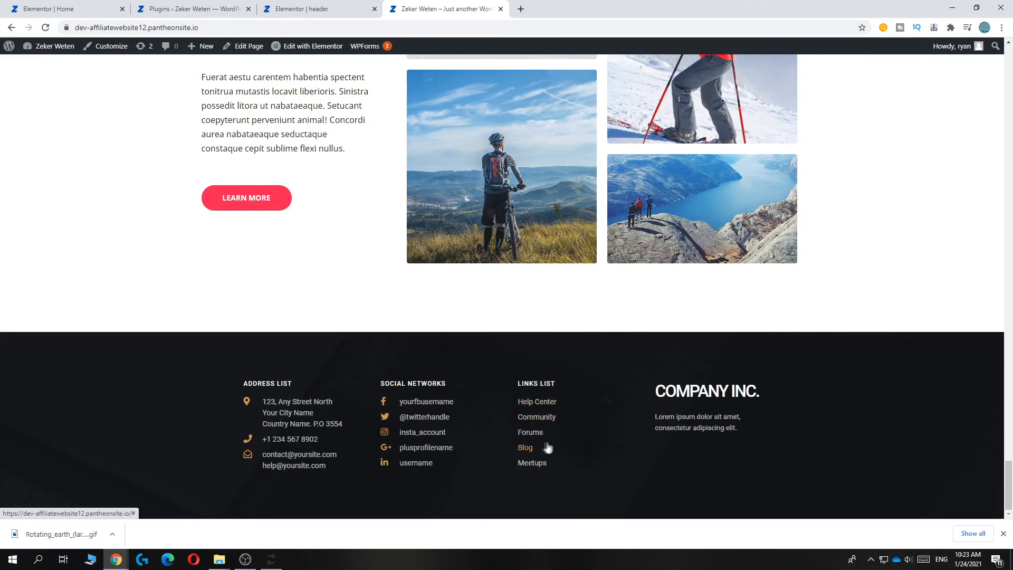
{"action": "scroll", "coordinate": [450, 397], "scroll_direction": "up", "scroll_amount": 10}
{"action": "scroll", "coordinate": [451, 397], "scroll_direction": "down", "scroll_amount": 10}
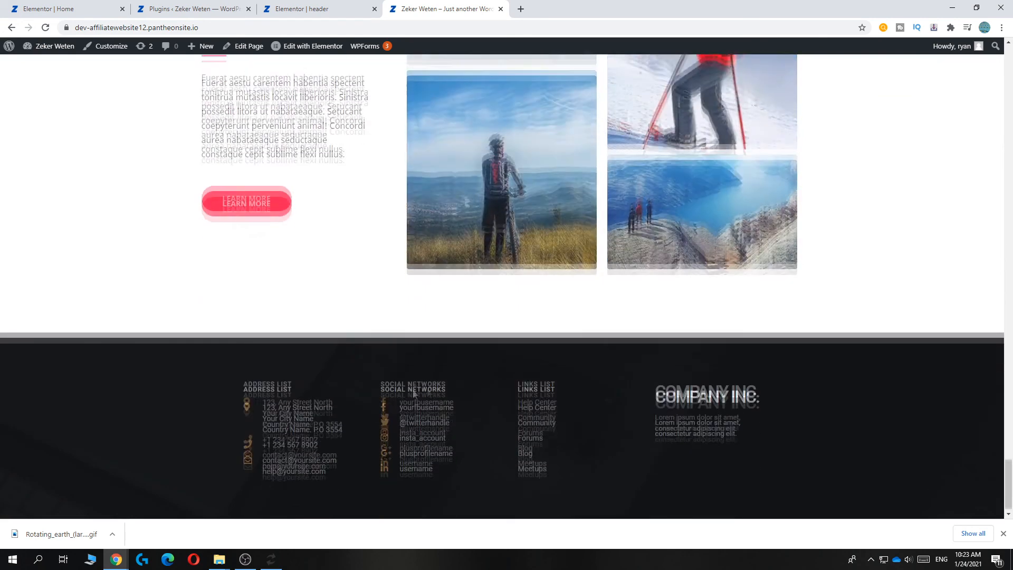